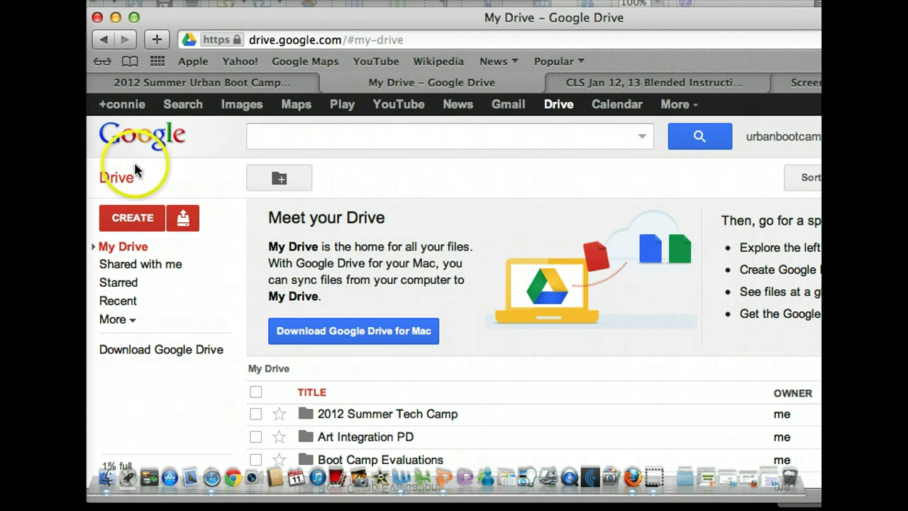
Step: Create a new form and title it "The CLS Demo Form"
{"action": "left_click", "coordinate": [141, 225]}
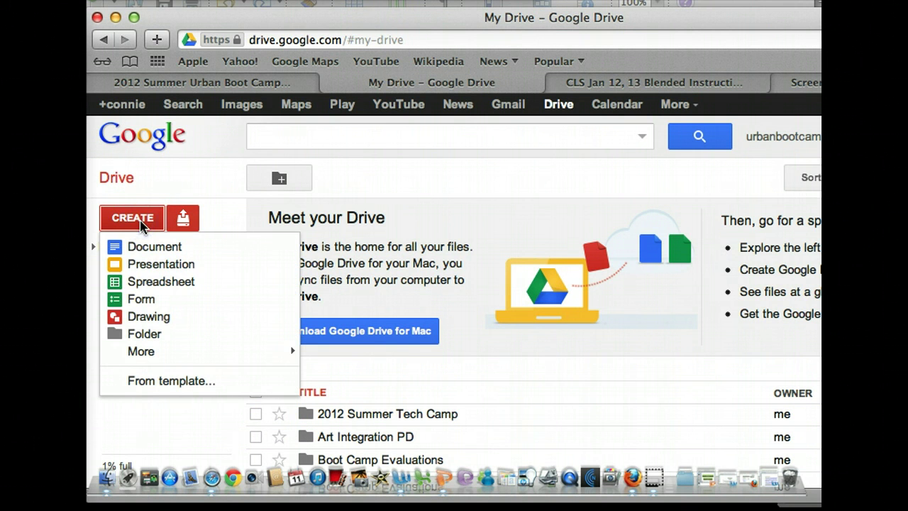
{"action": "left_click", "coordinate": [138, 303]}
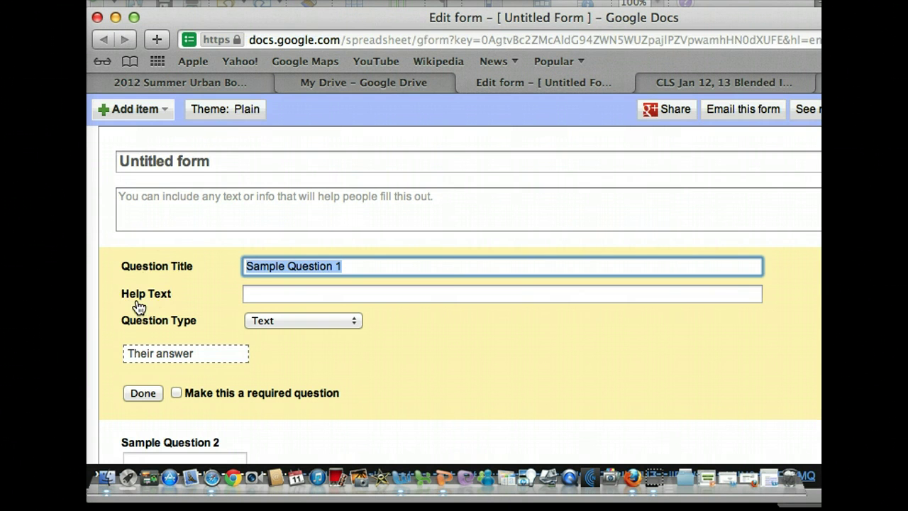
{"action": "left_click_drag", "start_coordinate": [215, 162], "coordinate": [120, 160]}
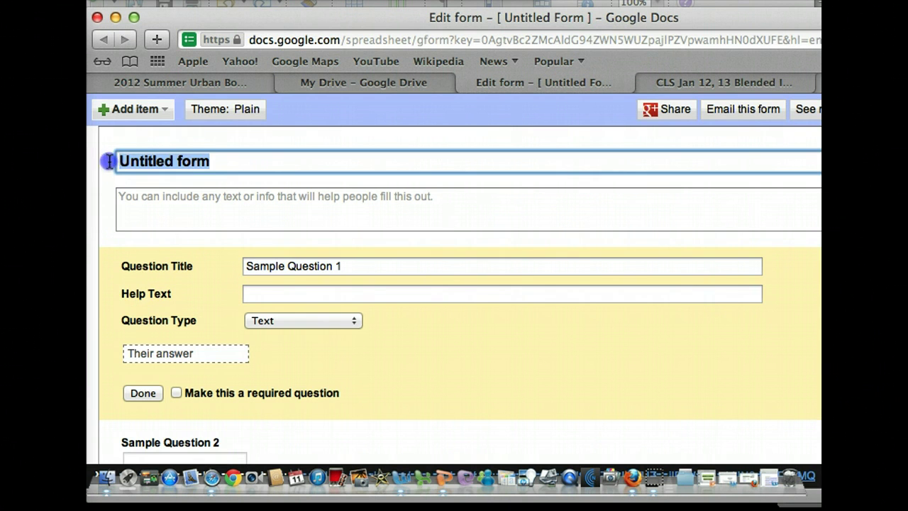
{"action": "type", "text": "This"}
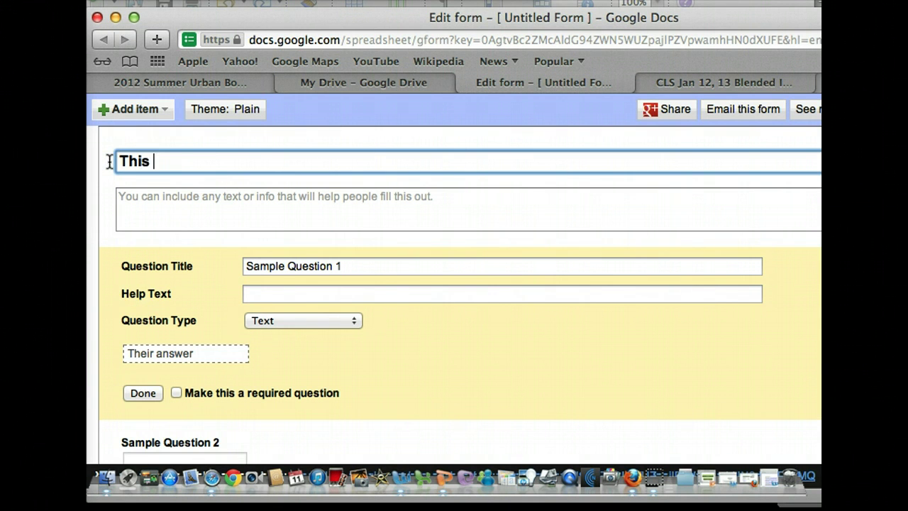
{"action": "key", "text": "BackSpace"}
{"action": "key", "text": "BackSpace"}
{"action": "type", "text": "e CLS Dee"}
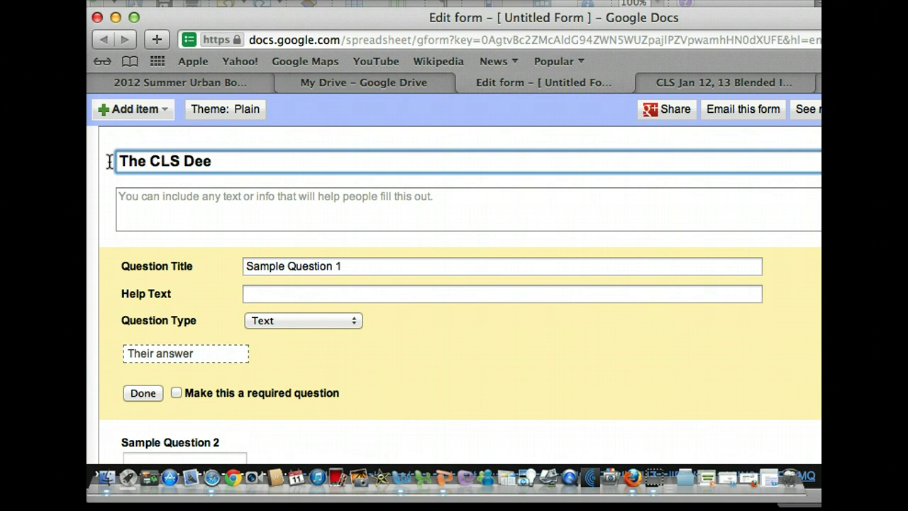
{"action": "key", "text": "BackSpace"}
{"action": "type", "text": "mo"}
{"action": "left_click", "coordinate": [114, 156]}
{"action": "type", "text": "f"}
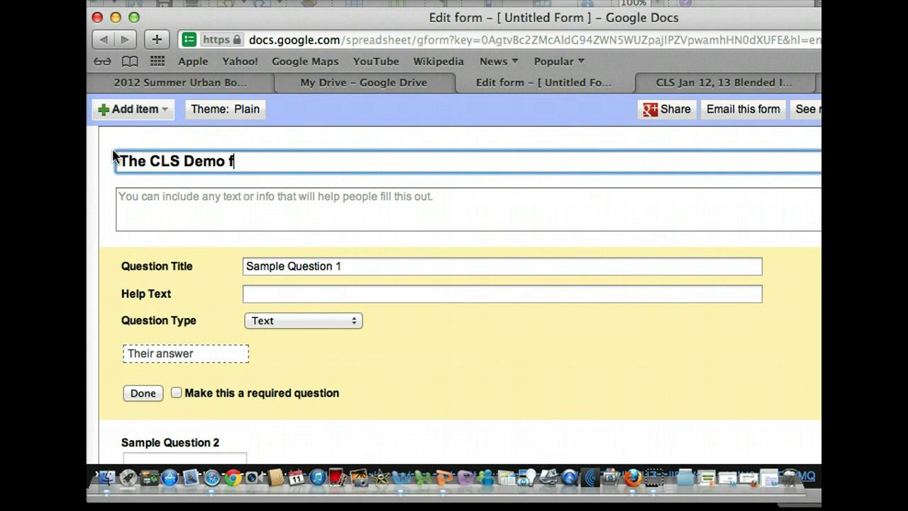
{"action": "type", "text": "Form"}
Step: Enter "This form relates to this session" as the form's description
{"action": "left_click", "coordinate": [124, 202]}
{"action": "type", "text": "Th"}
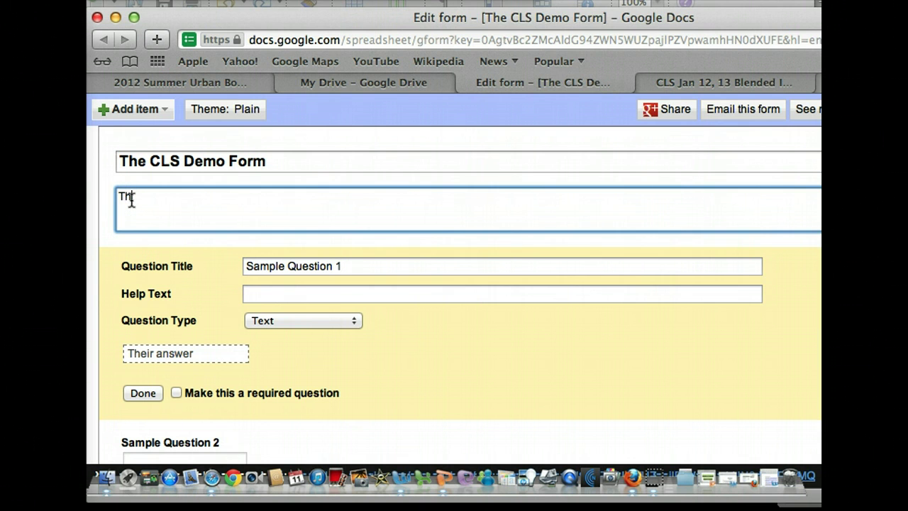
{"action": "type", "text": "is form rel"}
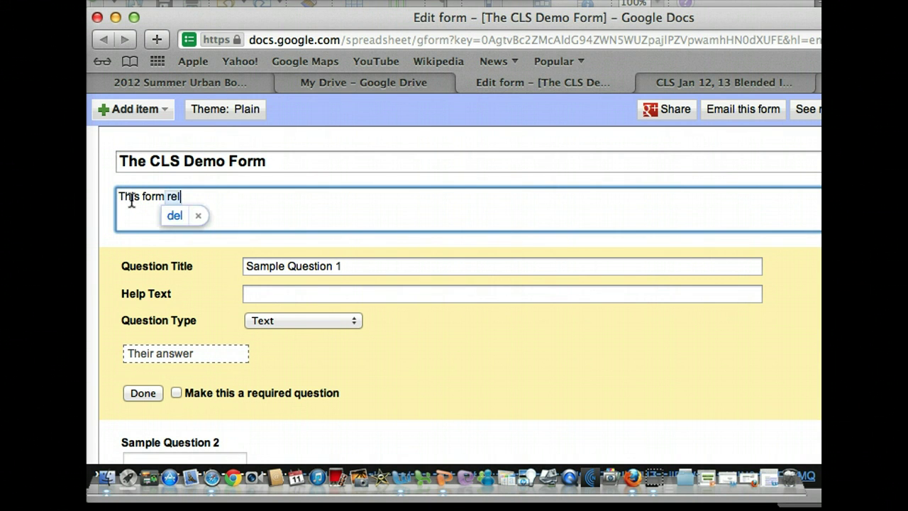
{"action": "type", "text": "at"}
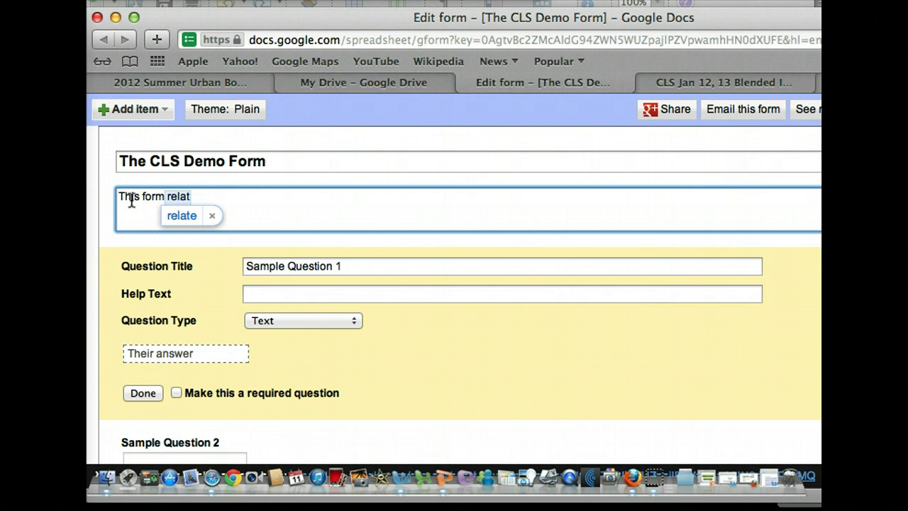
{"action": "type", "text": "es to "}
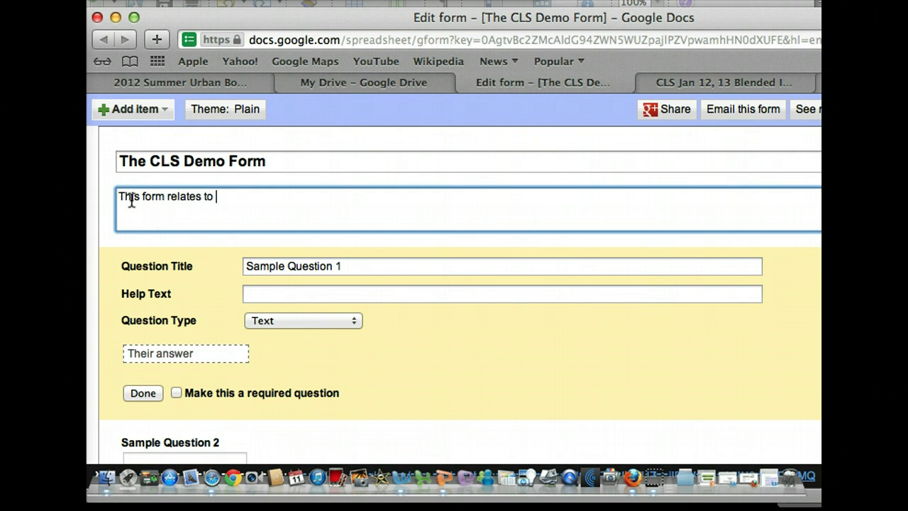
{"action": "type", "text": "this session"}
Step: Title the first sample question "who am I?" and finish editing it
{"action": "left_click_drag", "start_coordinate": [345, 262], "coordinate": [239, 263]}
{"action": "type", "text": "who am I?"}
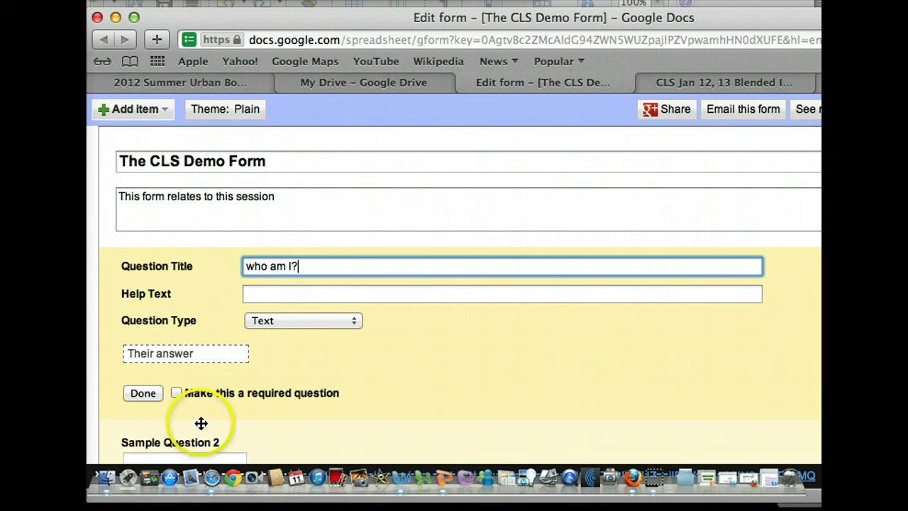
{"action": "left_click", "coordinate": [142, 393]}
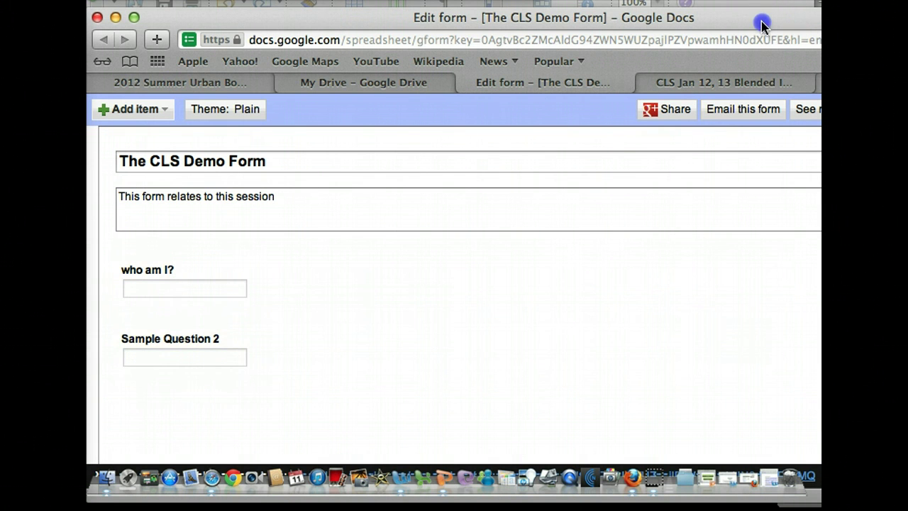
{"action": "left_click_drag", "start_coordinate": [760, 24], "coordinate": [614, 47]}
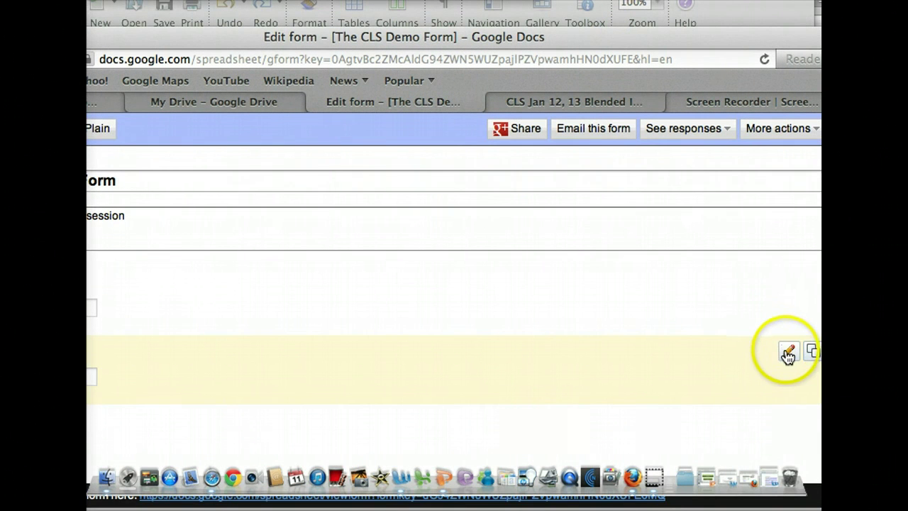
{"action": "left_click", "coordinate": [789, 353]}
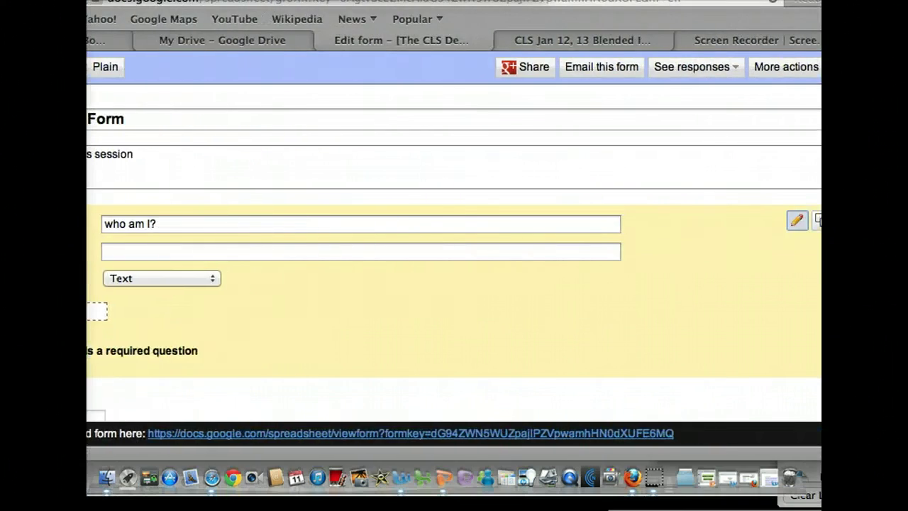
{"action": "left_click_drag", "start_coordinate": [488, 0], "coordinate": [675, 7]}
{"action": "left_click", "coordinate": [114, 381]}
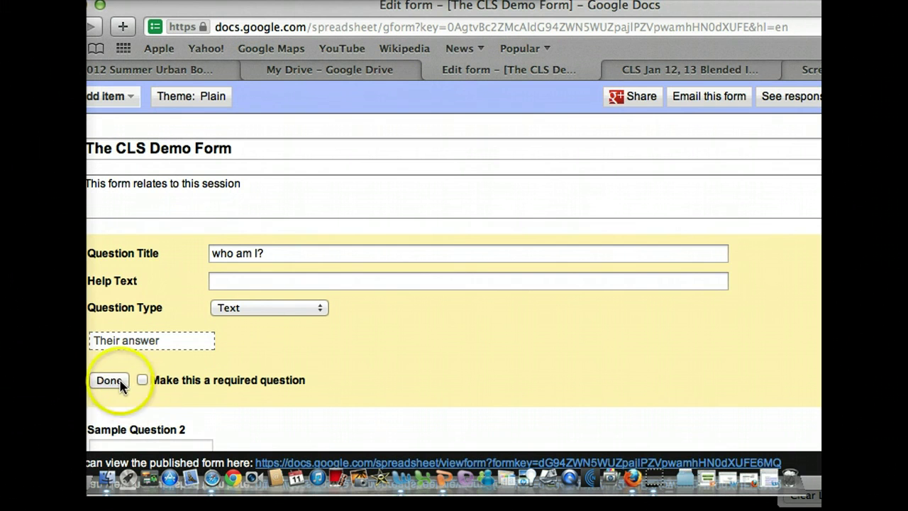
Step: Open the second sample question for editing and title it "what was most fun?"
{"action": "left_click_drag", "start_coordinate": [736, 8], "coordinate": [507, 0]}
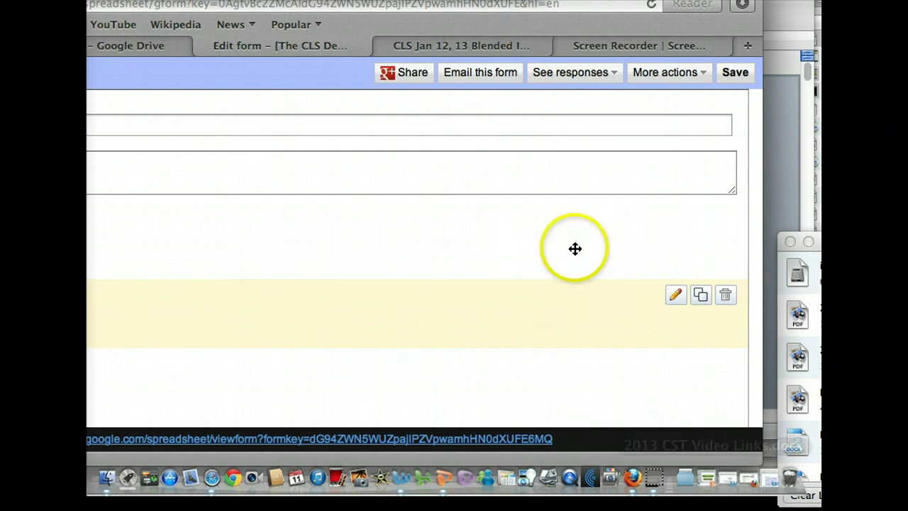
{"action": "left_click", "coordinate": [674, 297]}
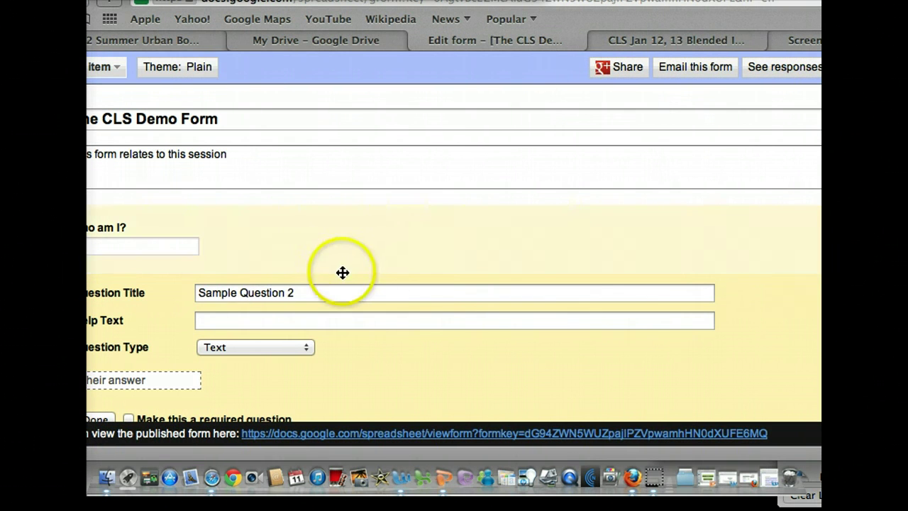
{"action": "left_click_drag", "start_coordinate": [296, 298], "coordinate": [189, 290]}
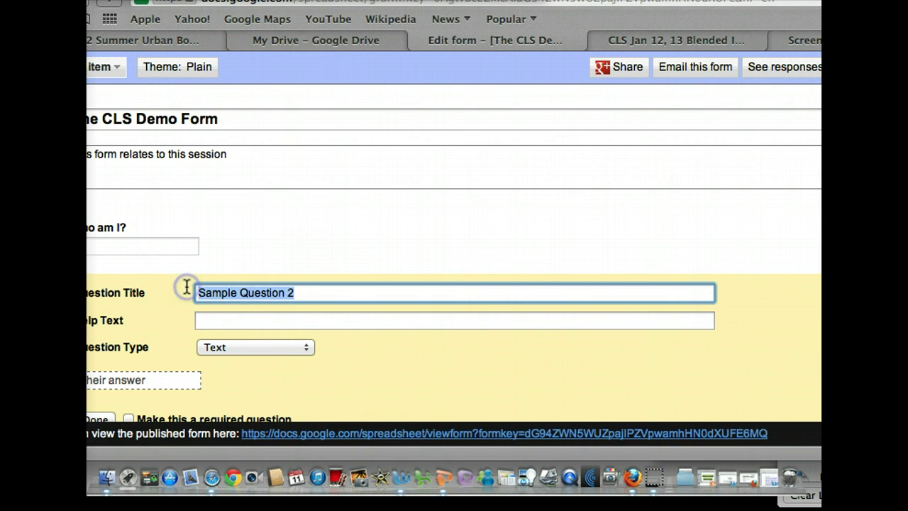
{"action": "type", "text": "what"}
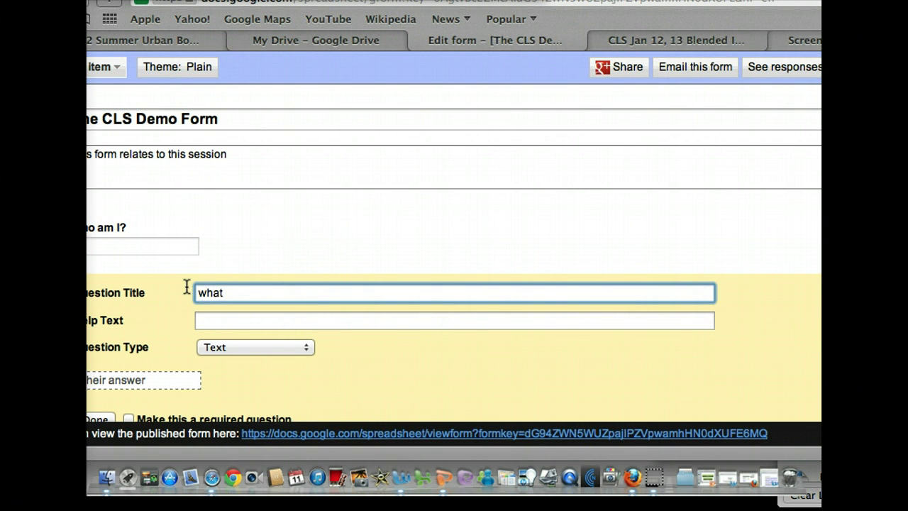
{"action": "type", "text": " was most fun?"}
Step: Add a multiple choice question to the form and title it "pick your favorite"
{"action": "left_click", "coordinate": [117, 69]}
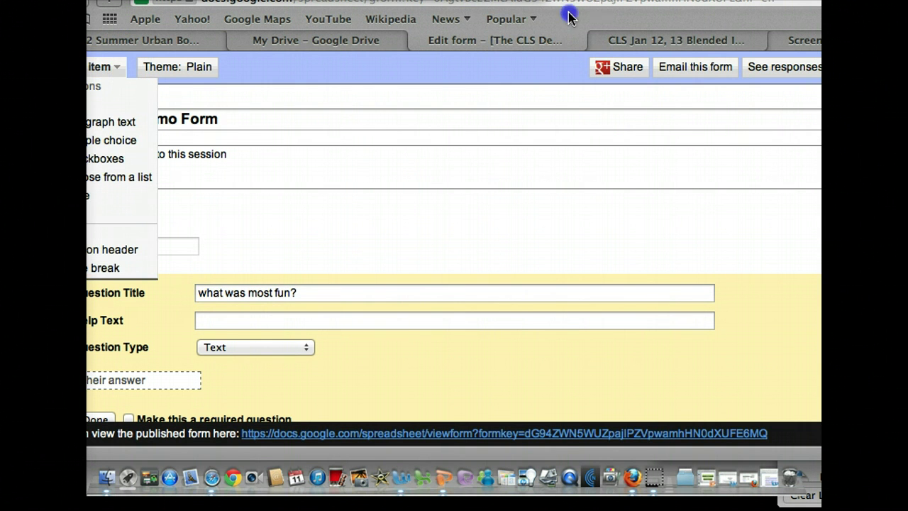
{"action": "left_click_drag", "start_coordinate": [568, 14], "coordinate": [624, 7]}
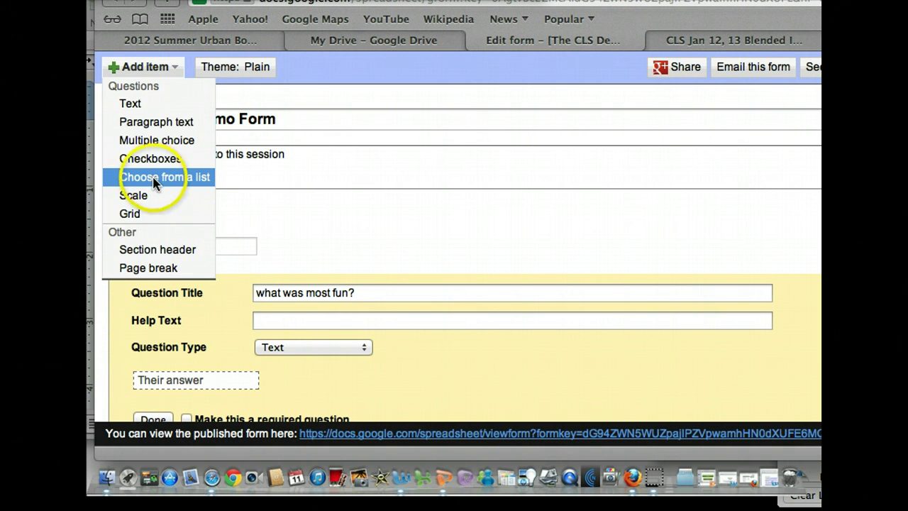
{"action": "left_click", "coordinate": [148, 141]}
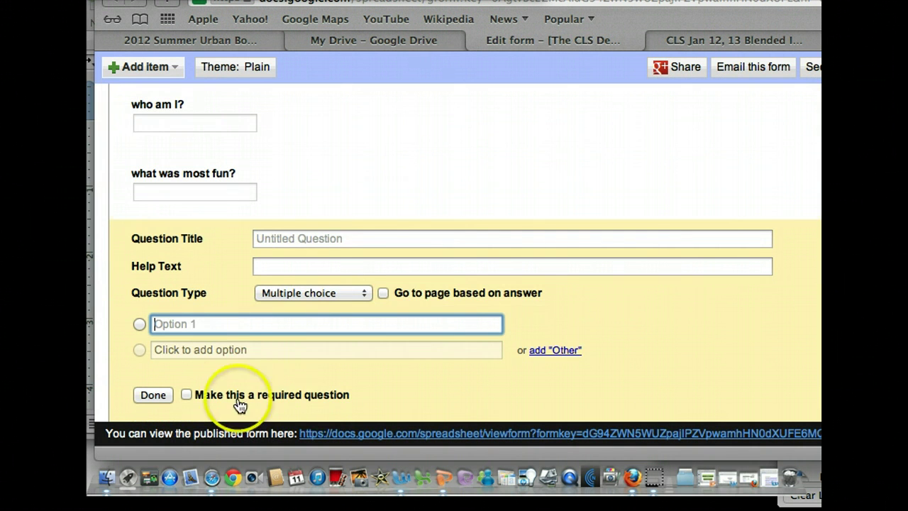
{"action": "left_click", "coordinate": [349, 239]}
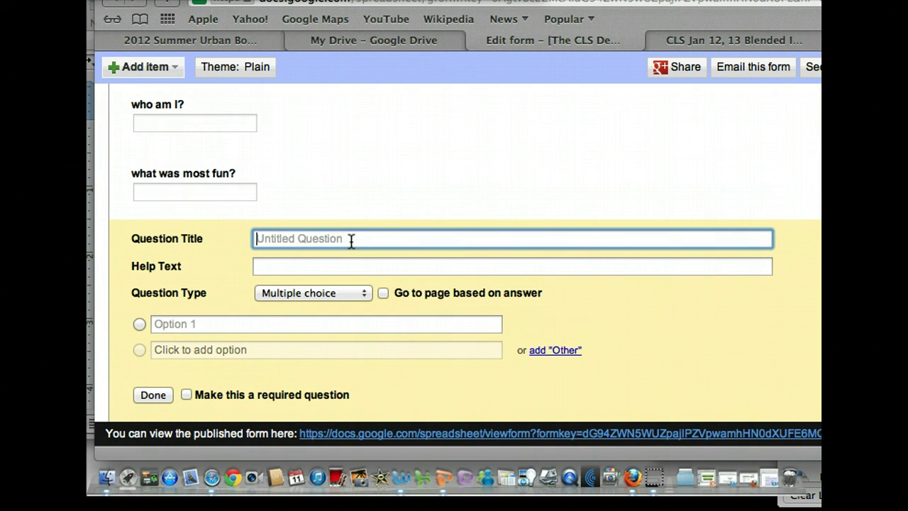
{"action": "type", "text": "pick ypou"}
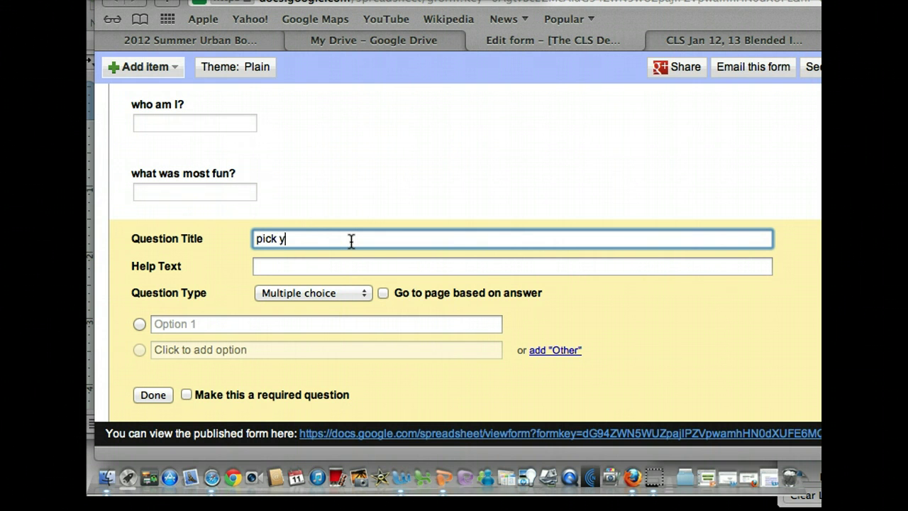
{"action": "key", "text": "BackSpace"}
{"action": "key", "text": "BackSpace"}
{"action": "key", "text": "BackSpace"}
{"action": "type", "text": "ou"}
{"action": "key", "text": "BackSpace"}
{"action": "key", "text": "BackSpace"}
{"action": "key", "text": "BackSpace"}
{"action": "type", "text": "our favorite"}
Step: Enter "wordle" and "screen casting" as the two answer options of the multiple choice question
{"action": "left_click", "coordinate": [197, 323]}
{"action": "type", "text": "wordle"}
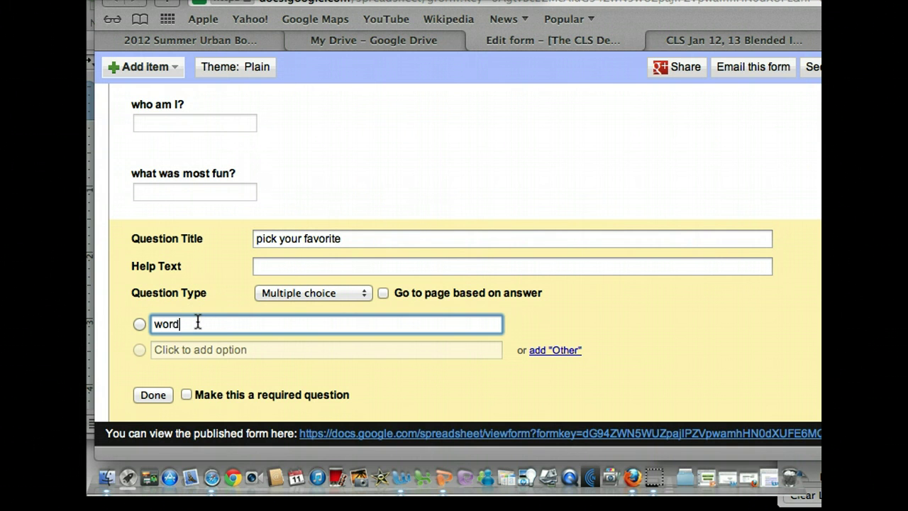
{"action": "left_click", "coordinate": [208, 349]}
{"action": "type", "text": "s"}
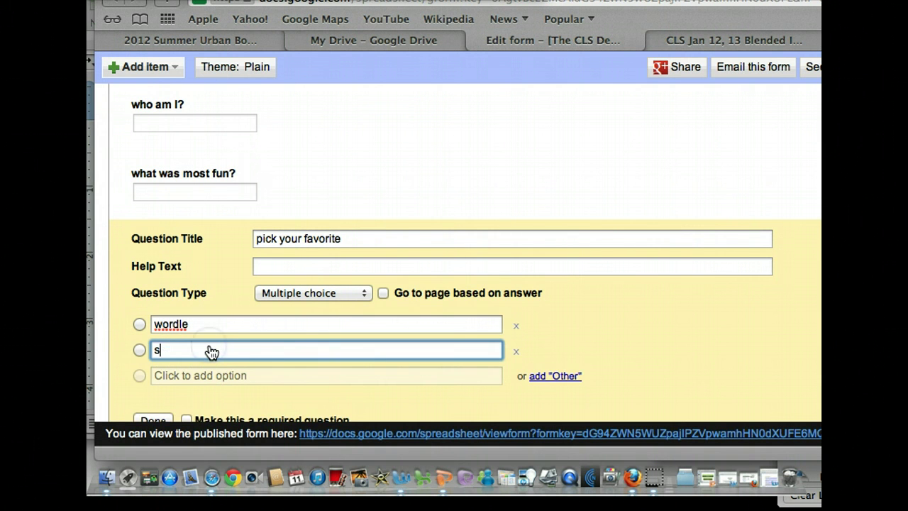
{"action": "type", "text": "creen casting"}
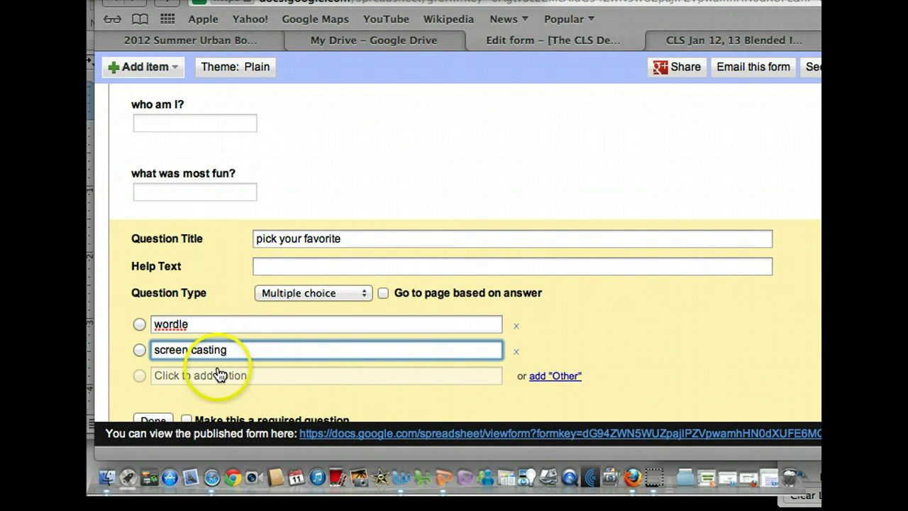
{"action": "left_click", "coordinate": [151, 69]}
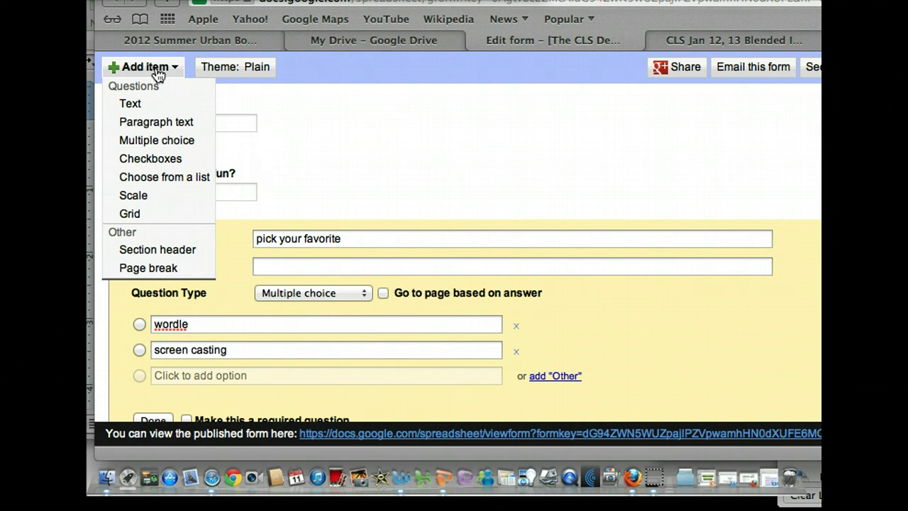
{"action": "left_click", "coordinate": [321, 400]}
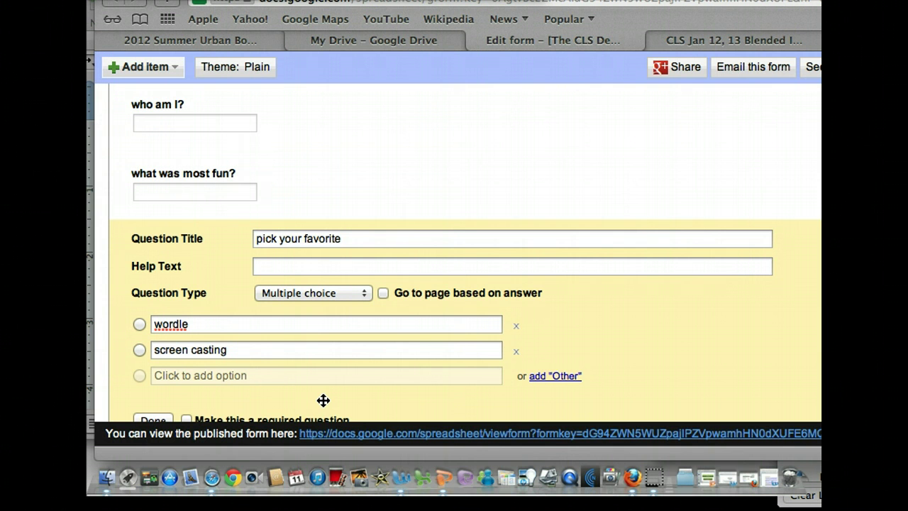
{"action": "left_click", "coordinate": [320, 386]}
Step: Check the available question types, keep Multiple choice, and finish editing the "pick your favorite" question
{"action": "scroll", "coordinate": [323, 389], "scroll_direction": "down", "scroll_amount": 1}
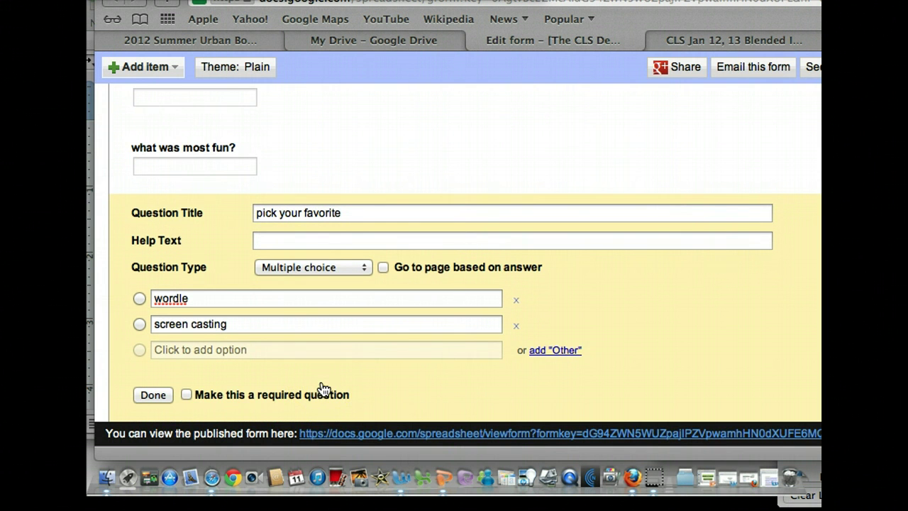
{"action": "left_click", "coordinate": [366, 268]}
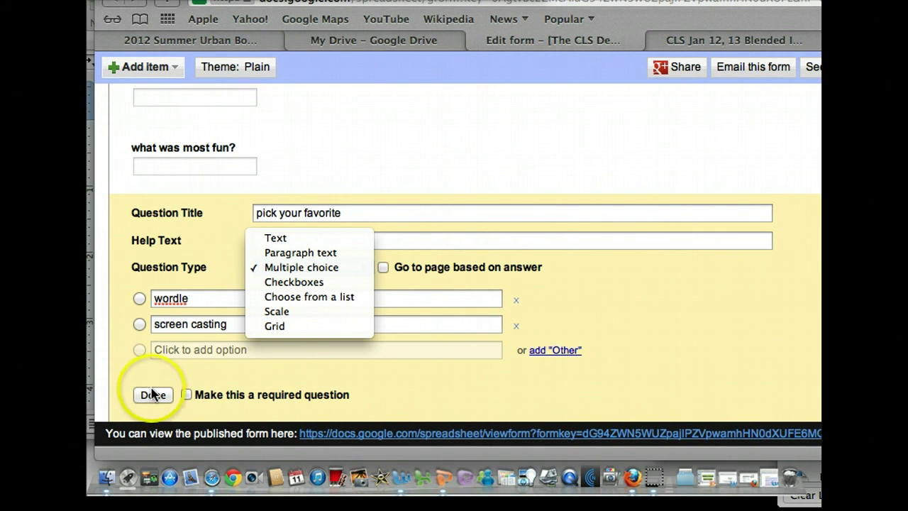
{"action": "left_click", "coordinate": [390, 402]}
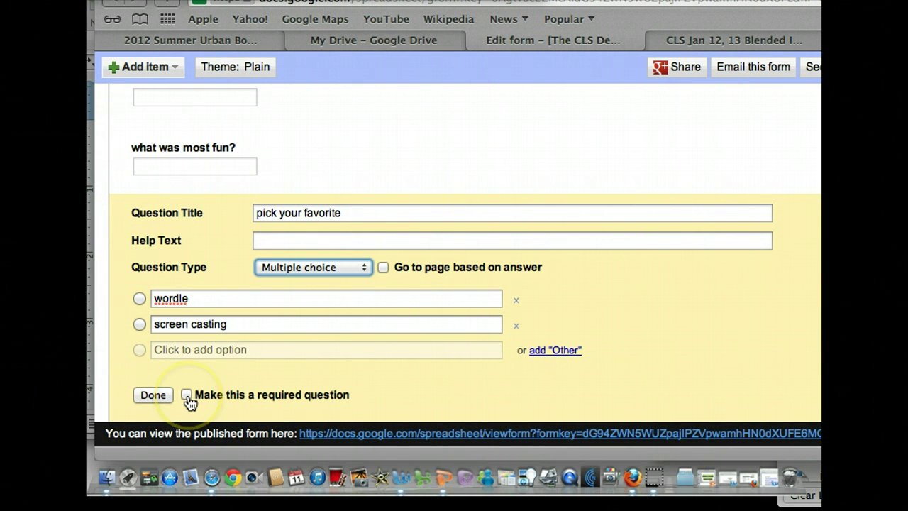
{"action": "left_click", "coordinate": [150, 397]}
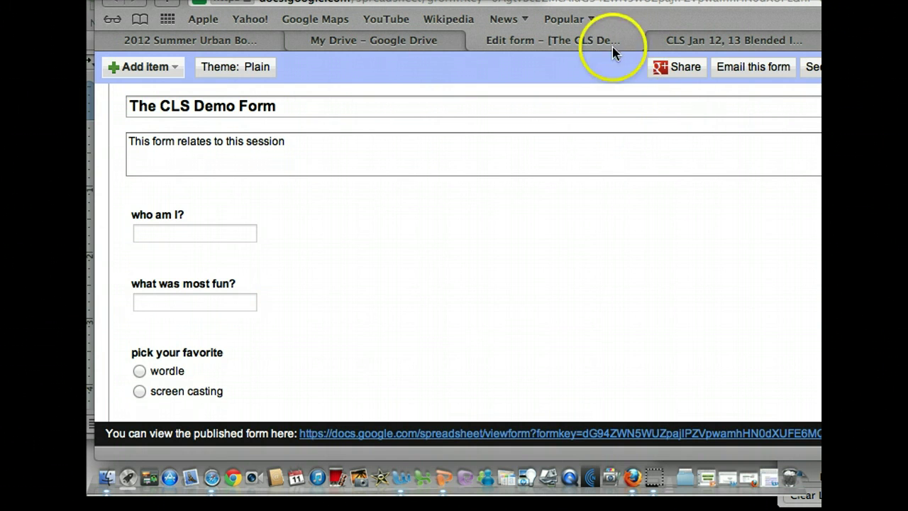
Step: Email the form to a suggested contact, with the form included in the message
{"action": "left_click_drag", "start_coordinate": [622, 20], "coordinate": [475, 25]}
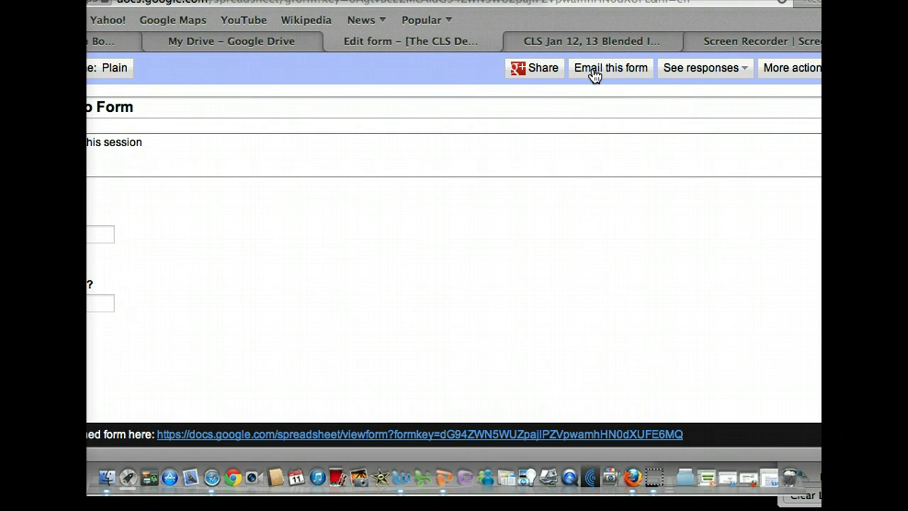
{"action": "left_click", "coordinate": [594, 71]}
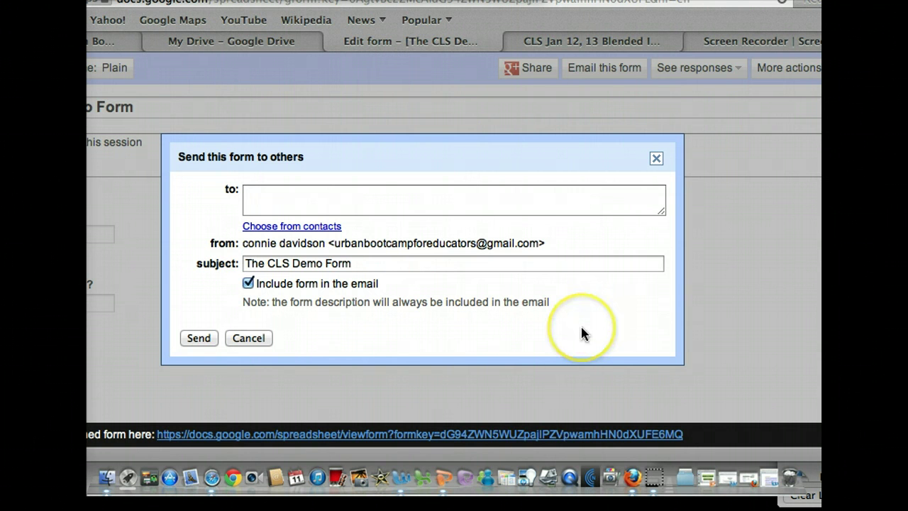
{"action": "left_click", "coordinate": [508, 194]}
{"action": "type", "text": "c"}
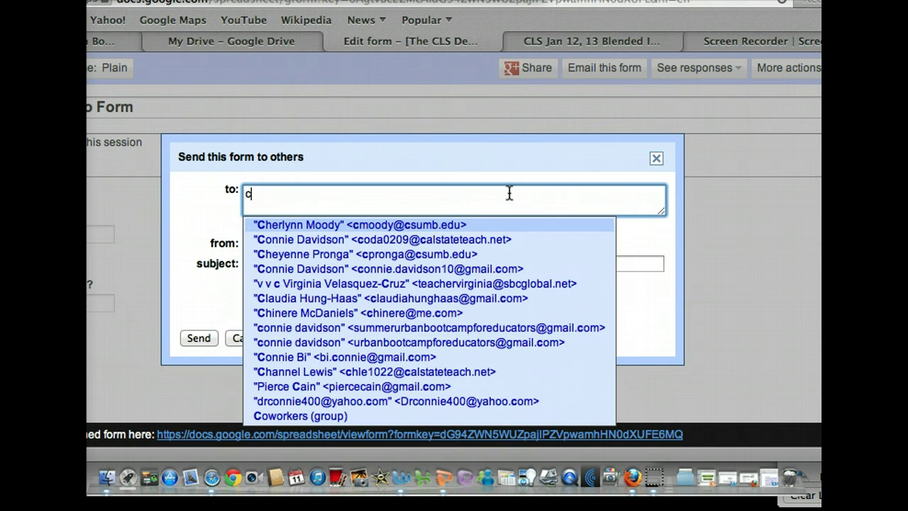
{"action": "left_click", "coordinate": [466, 225]}
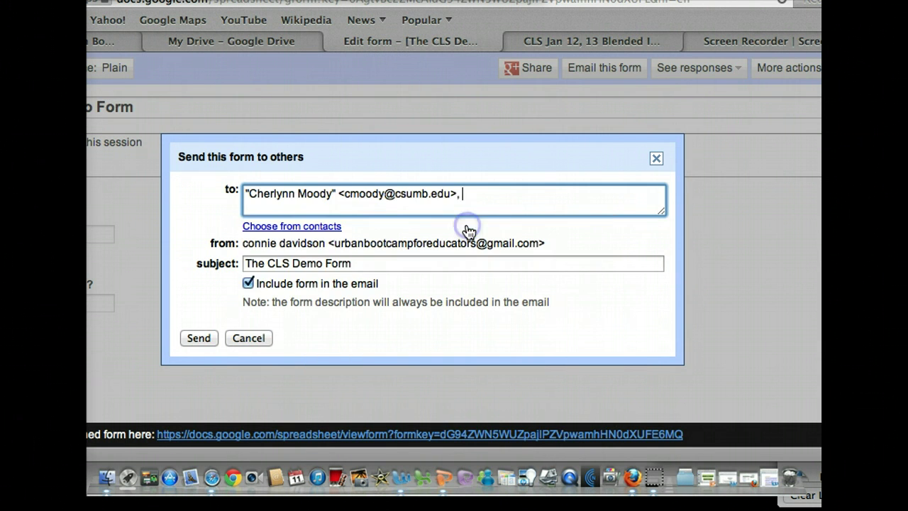
{"action": "left_click", "coordinate": [199, 338]}
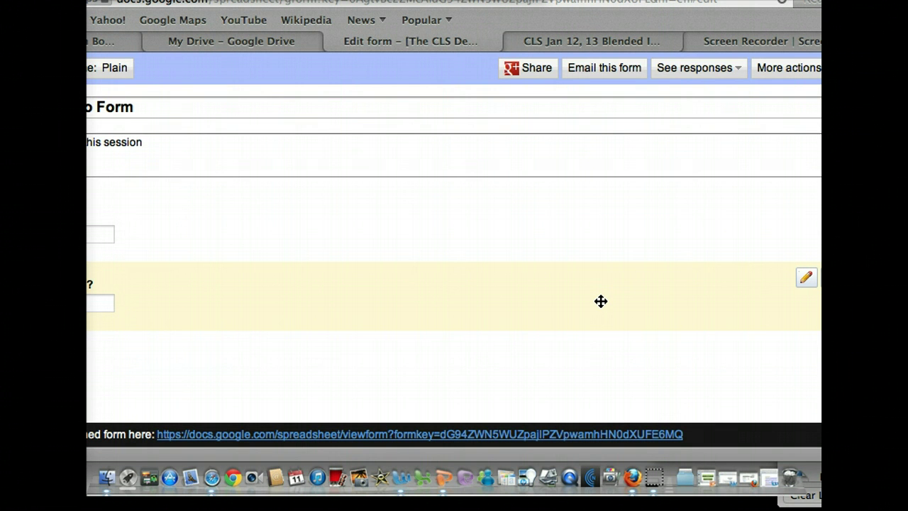
{"action": "left_click_drag", "start_coordinate": [569, 28], "coordinate": [642, 22]}
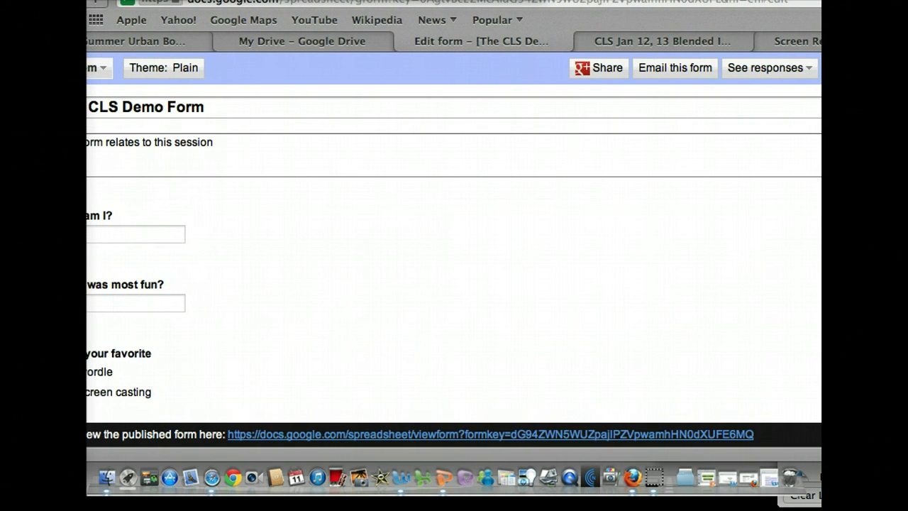